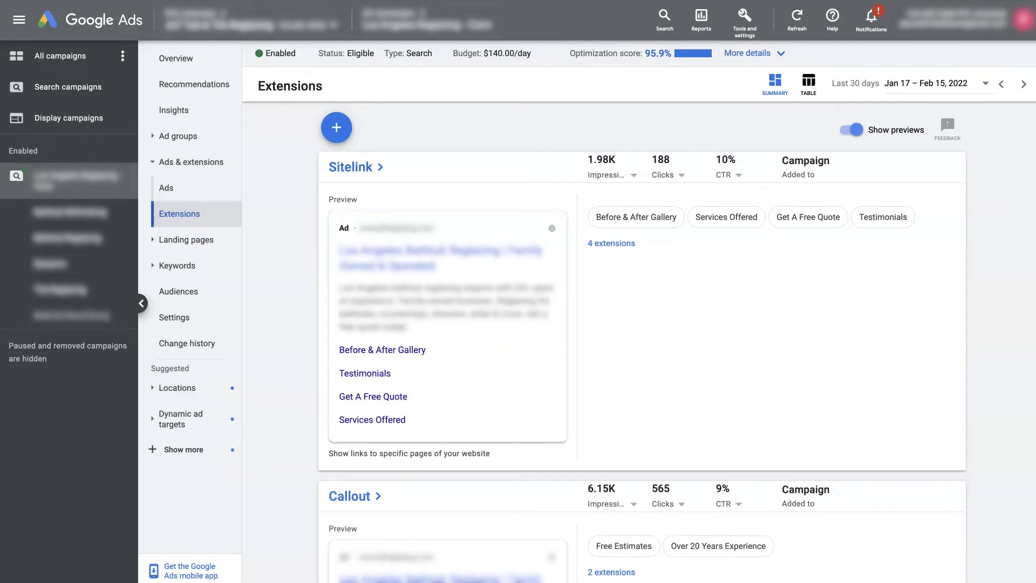
# - Bring up the 'phoenix auto detailing' results showing the Mobile Detailing Pros ad and its sitelinks
pyautogui.click(334, 165)
pyautogui.click(291, 212)
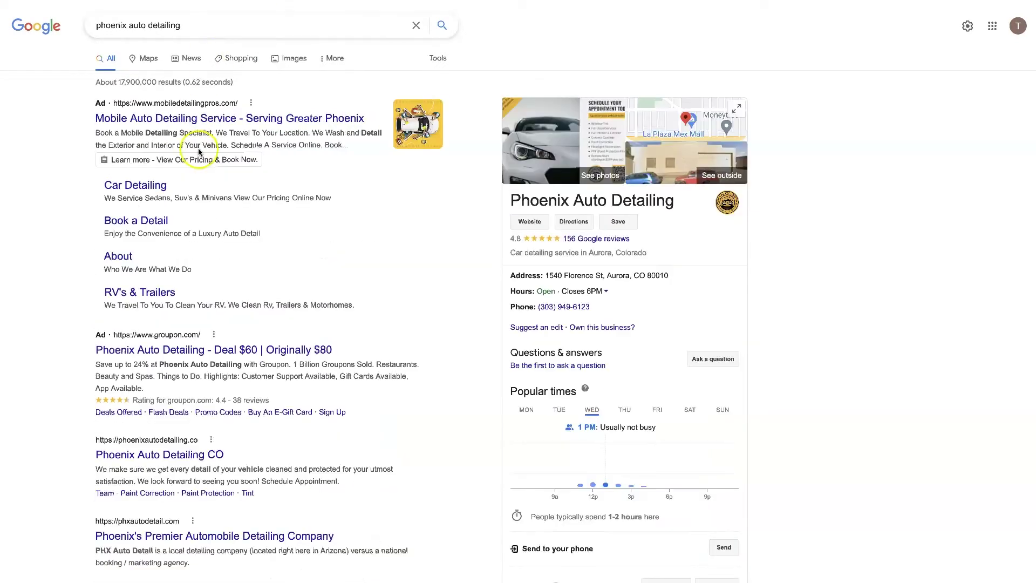
# - Open the top Mobile Detailing Pros ad from the search results
pyautogui.click(204, 116)
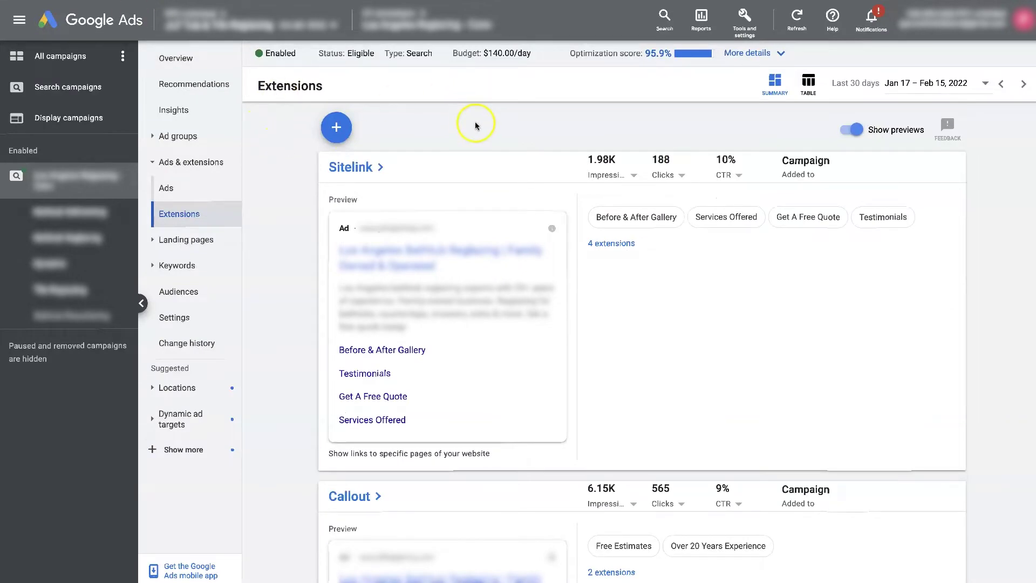
# - Browse the list of extension types available to add, then close it
pyautogui.click(340, 128)
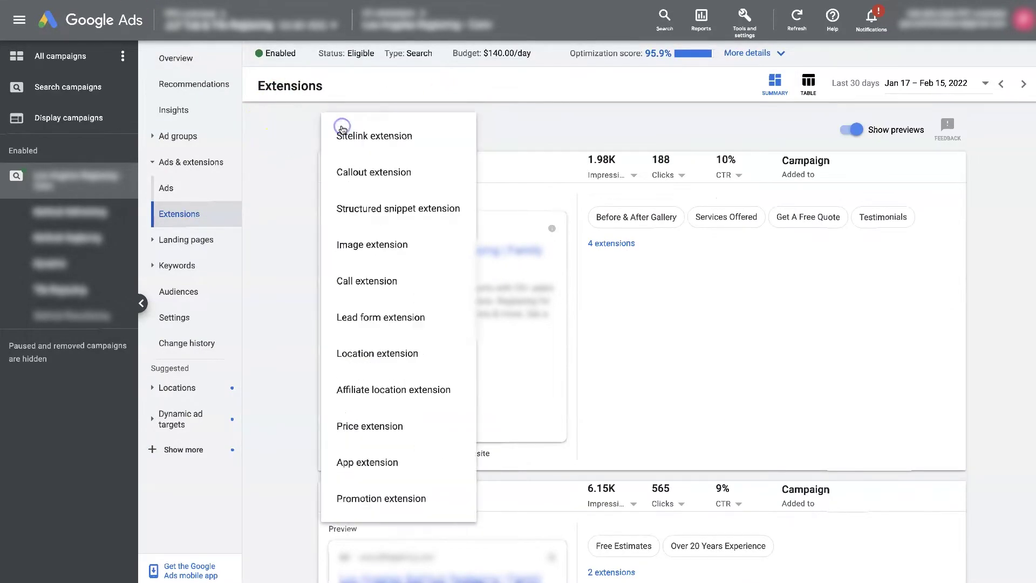
pyautogui.click(272, 133)
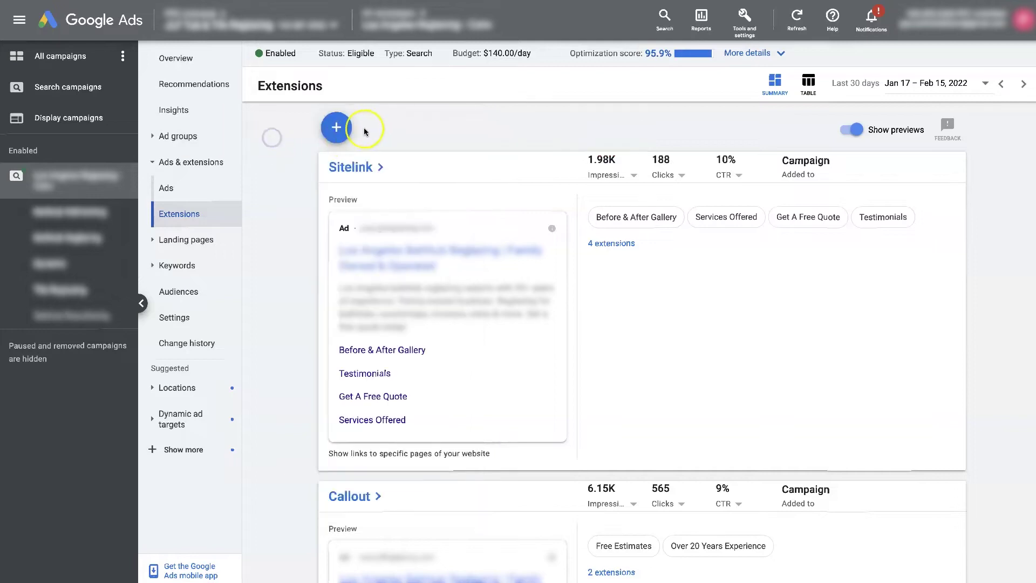
pyautogui.click(341, 130)
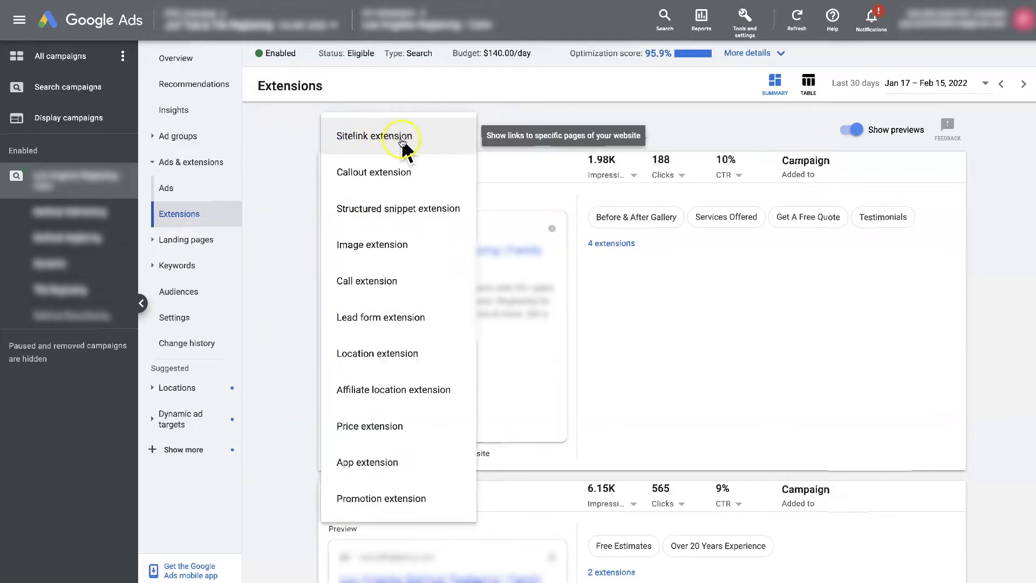
pyautogui.click(284, 156)
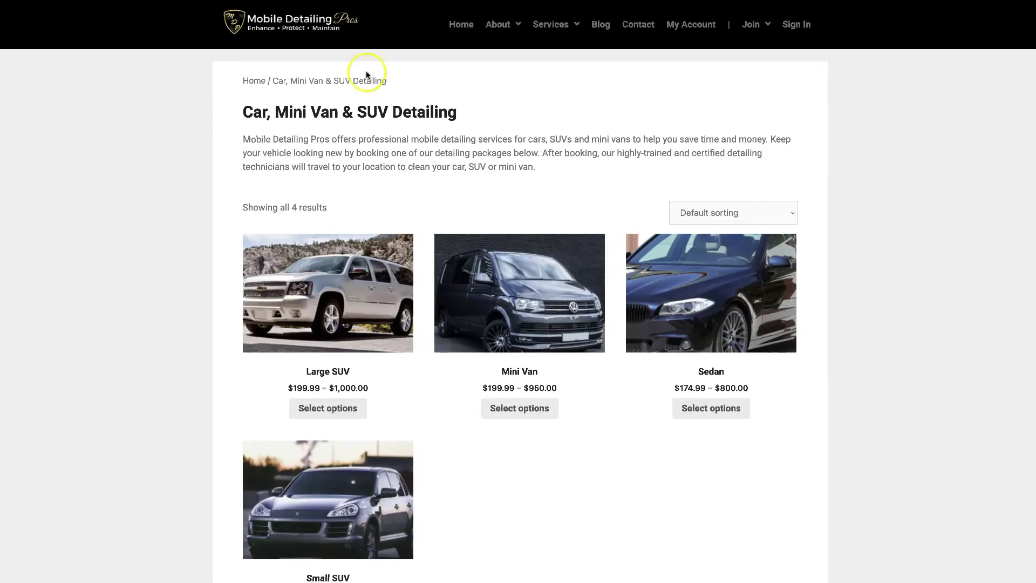
# - Open the RV's & Trailers sitelink in a new tab and view its RV, Motorhome & Trailer Detailing page
pyautogui.hotkey('alt', 'Left')
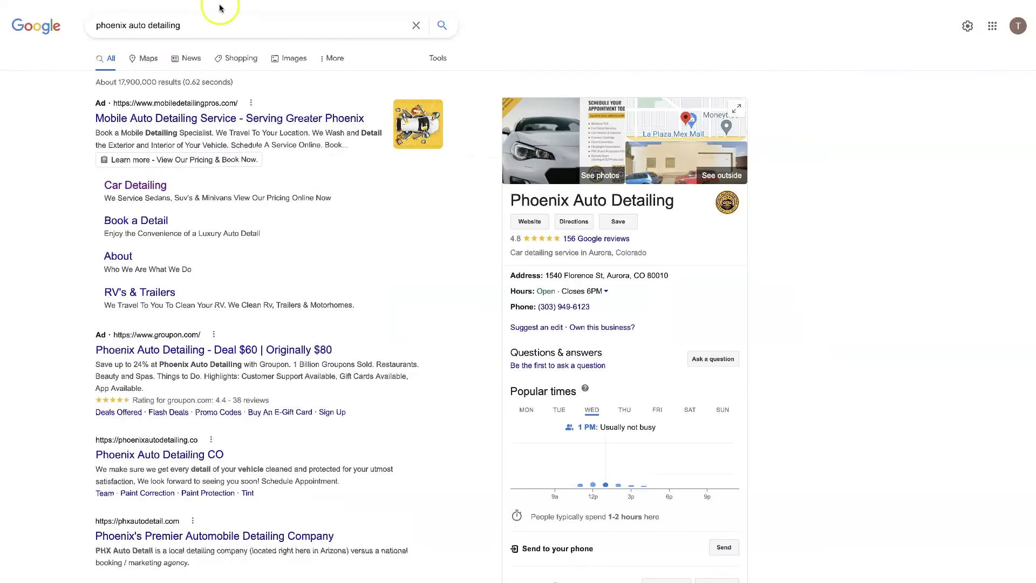
pyautogui.rightClick(156, 291)
pyautogui.click(180, 296)
pyautogui.hotkey('ctrl', 'Tab')
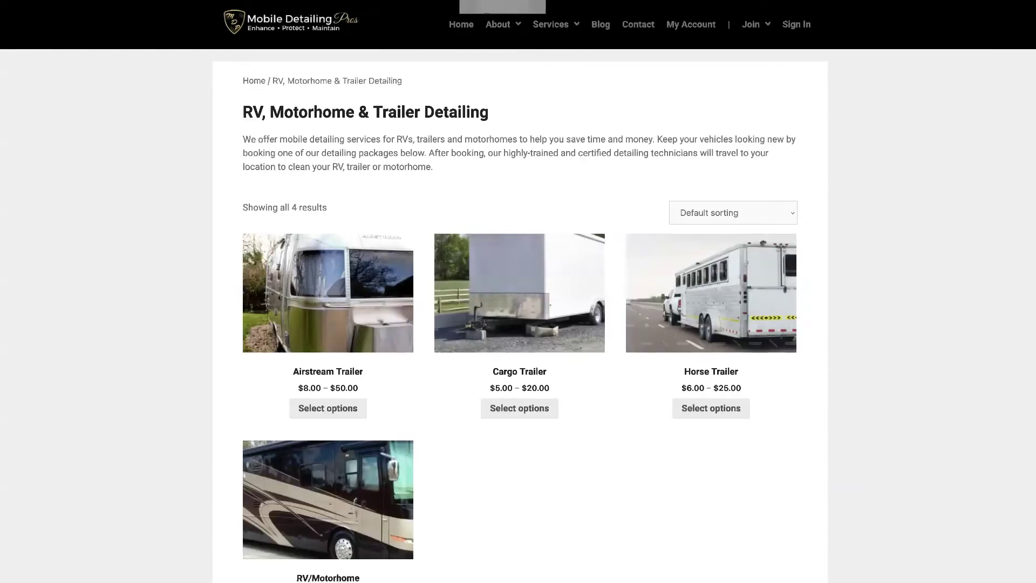
pyautogui.click(650, 93)
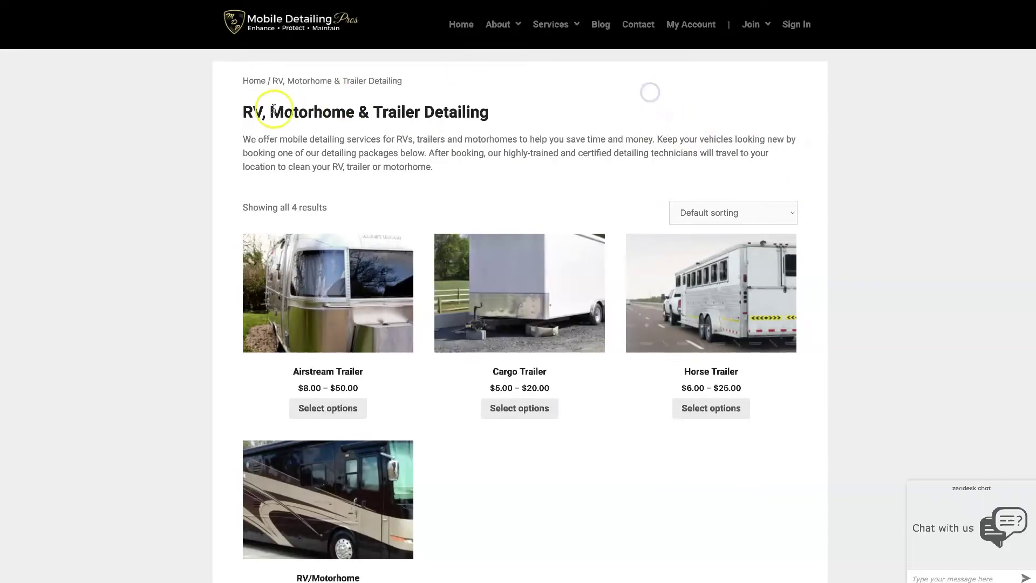
pyautogui.moveTo(254, 111); pyautogui.dragTo(518, 114)
pyautogui.click(518, 113)
pyautogui.hotkey('ctrl', 'shift', 'Tab')
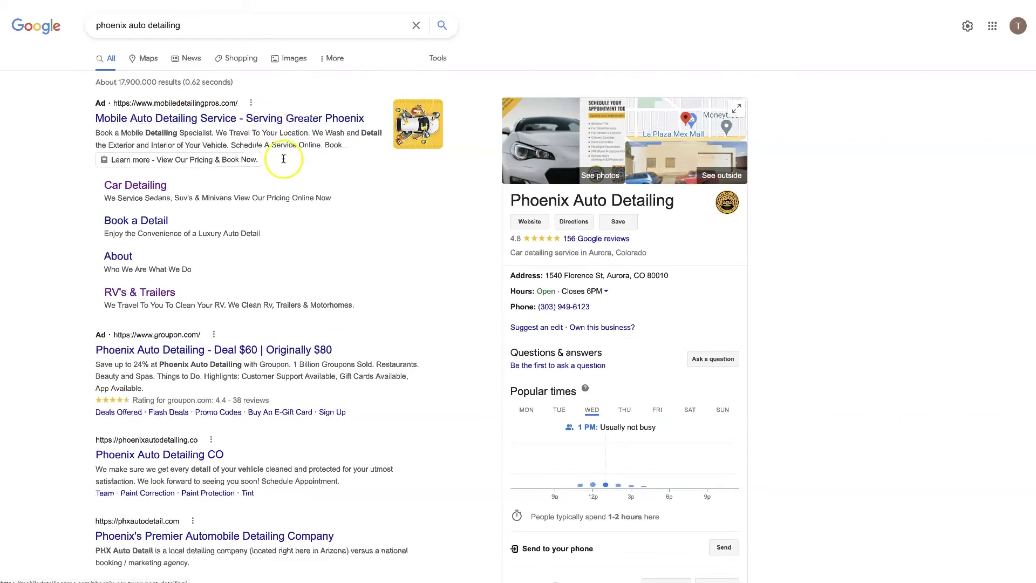
# - Open the ad headline's landing page in a new tab and scroll through it
pyautogui.rightClick(211, 116)
pyautogui.click(254, 118)
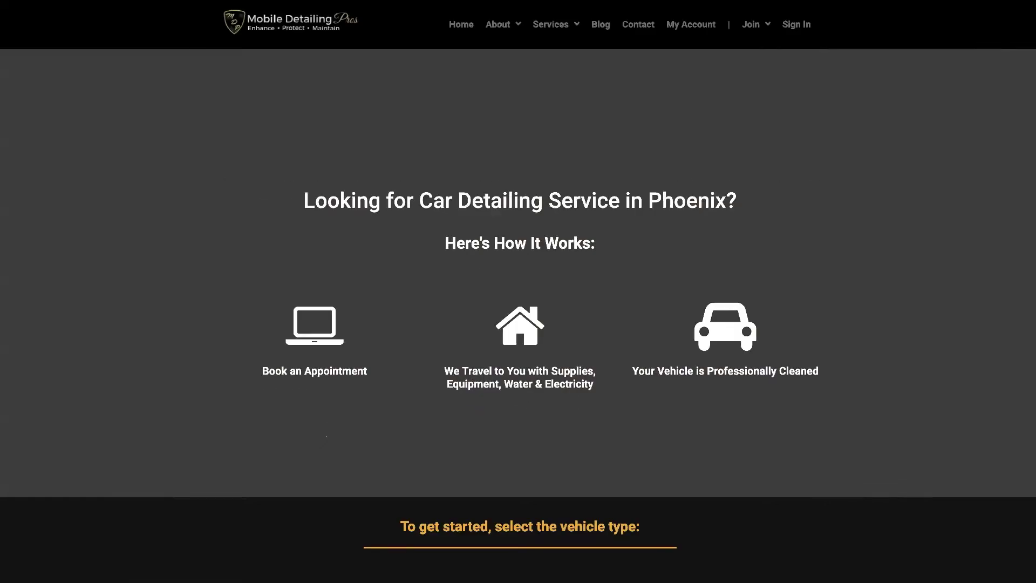
pyautogui.scroll(-15, 691, 224)
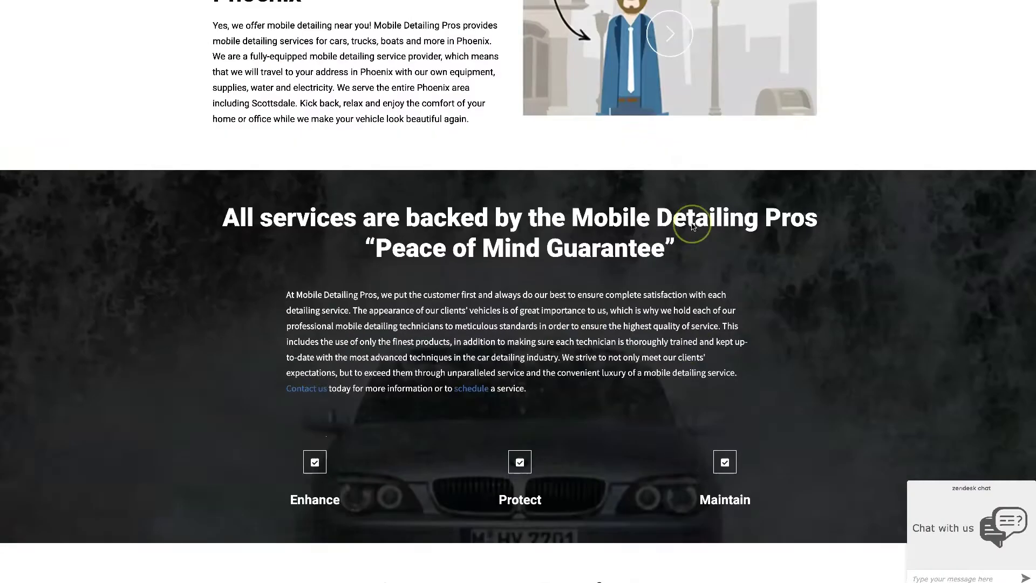
pyautogui.scroll(15, 691, 225)
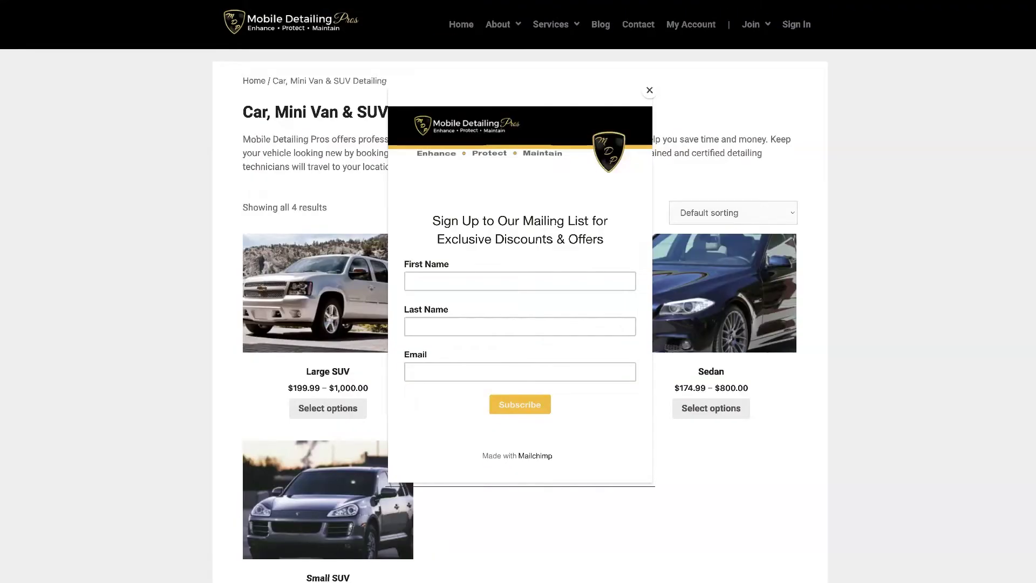
# - Dismiss the Mailchimp mailing-list signup popup on the vehicle packages page
pyautogui.click(649, 90)
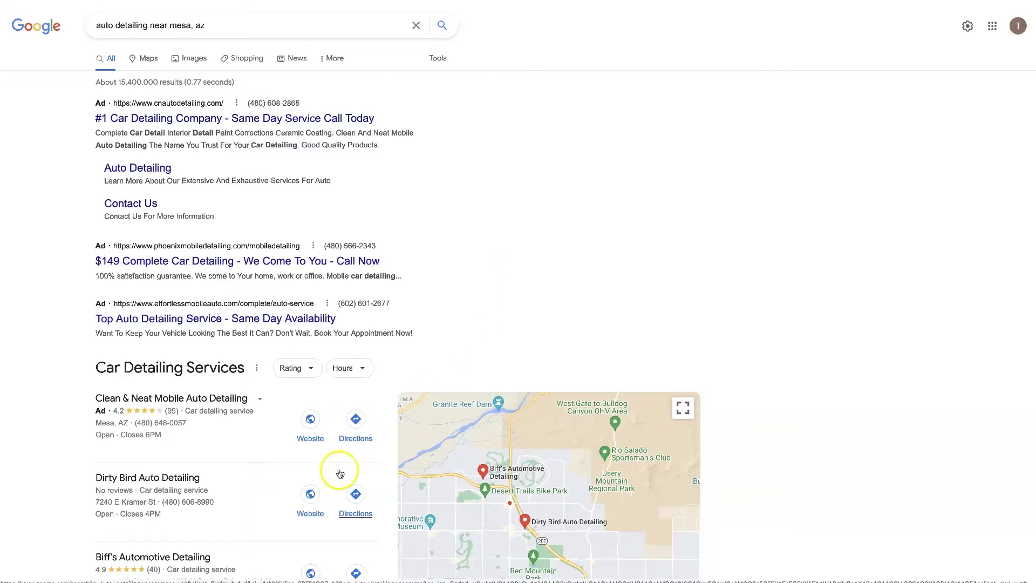
# - Scroll through the ads on the 'auto detailing near mesa, az' results and highlight a listing
pyautogui.scroll(-2, 335, 462)
pyautogui.scroll(2, 244, 409)
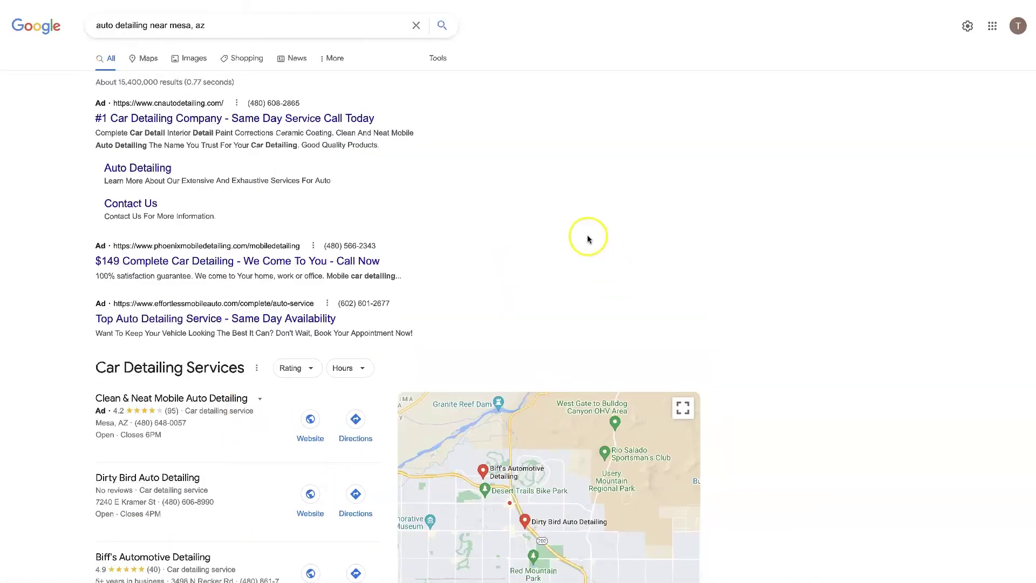
pyautogui.click(542, 192)
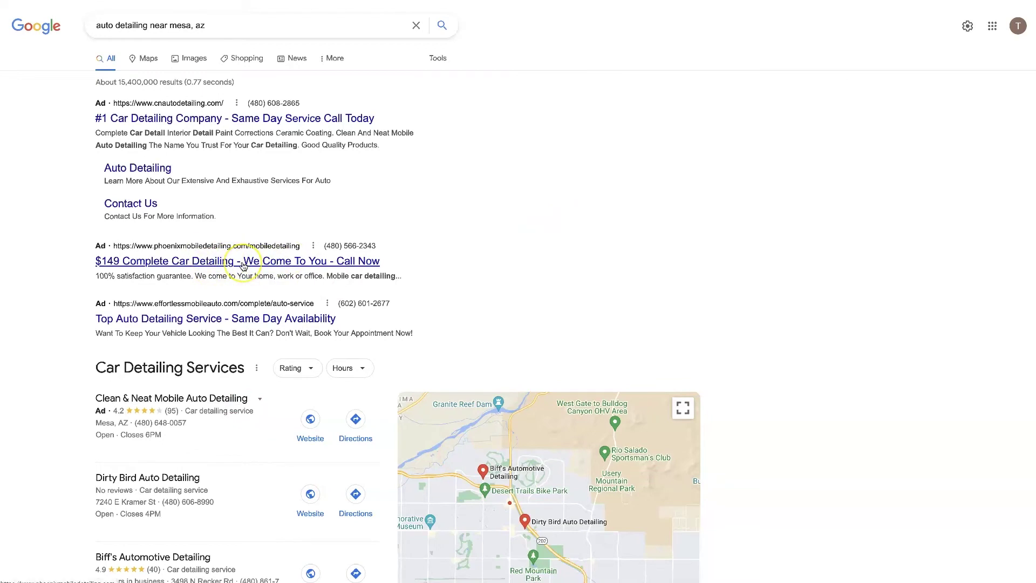
pyautogui.moveTo(243, 265); pyautogui.dragTo(537, 268)
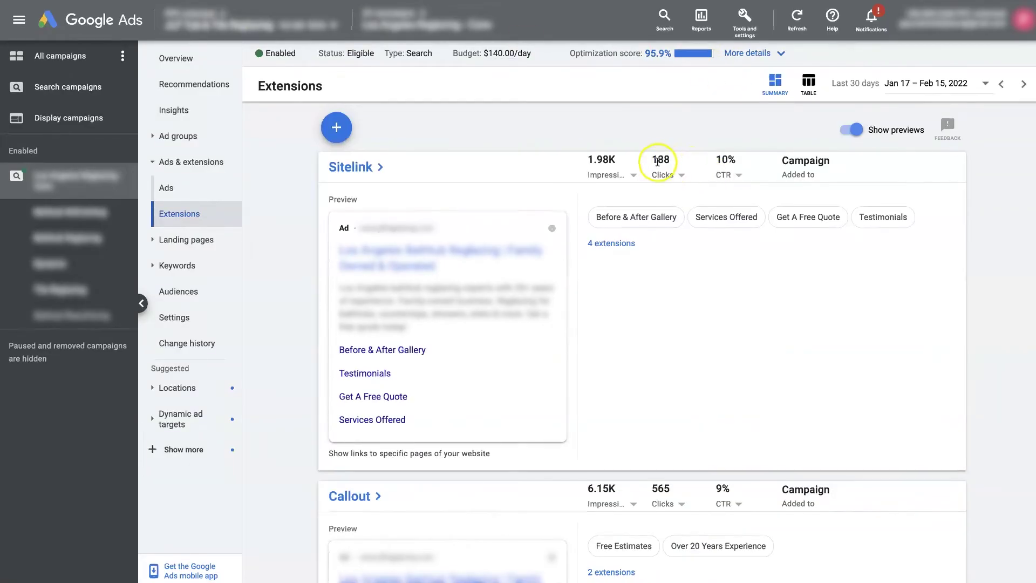
# - Point out the Sitelink card's 1.98K impressions and 188 clicks figures
pyautogui.click(651, 160)
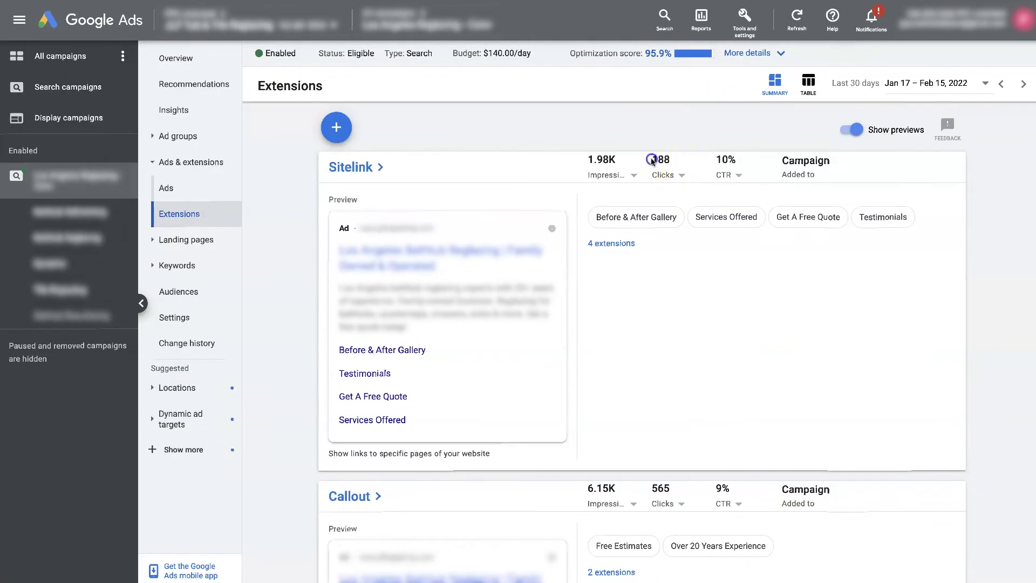
pyautogui.moveTo(582, 160); pyautogui.dragTo(736, 159)
pyautogui.click(657, 127)
# - Swap the Sitelink card's Clicks stat for All conv., highlighting the 43.8 figure
pyautogui.click(712, 130)
pyautogui.click(683, 176)
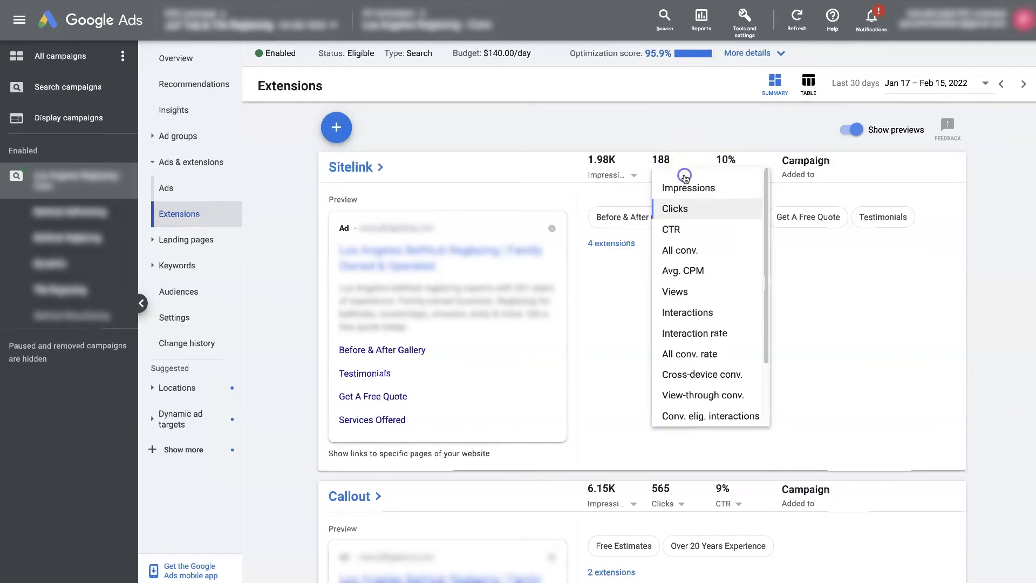
pyautogui.click(715, 257)
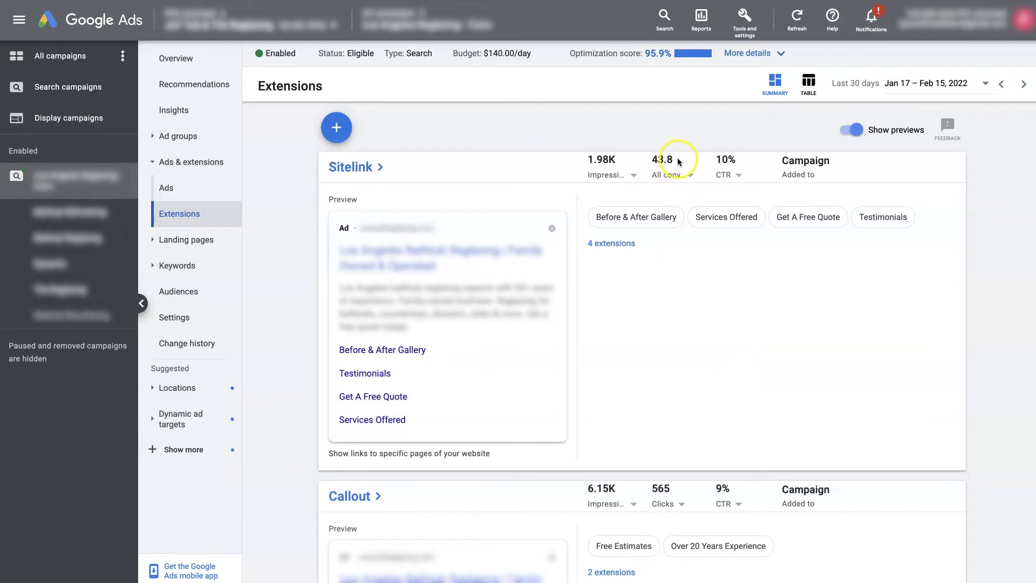
pyautogui.click(658, 127)
pyautogui.moveTo(665, 158); pyautogui.dragTo(681, 161)
pyautogui.click(673, 130)
pyautogui.click(645, 122)
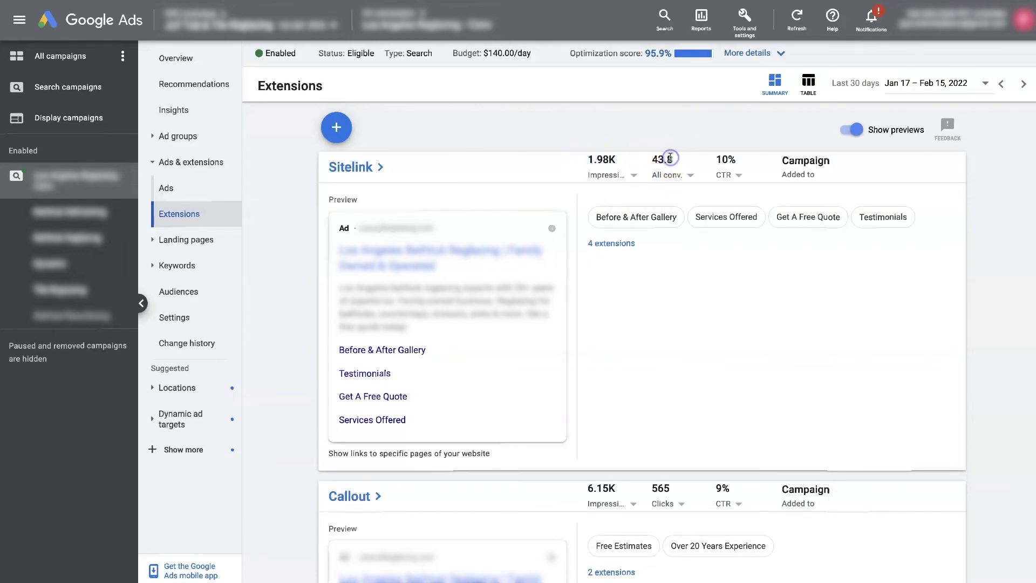
# - Change the Sitelink card's first stat from Impressions to Clicks, showing 188
pyautogui.click(633, 174)
pyautogui.click(641, 208)
pyautogui.moveTo(577, 160); pyautogui.dragTo(619, 159)
pyautogui.click(619, 134)
pyautogui.click(806, 192)
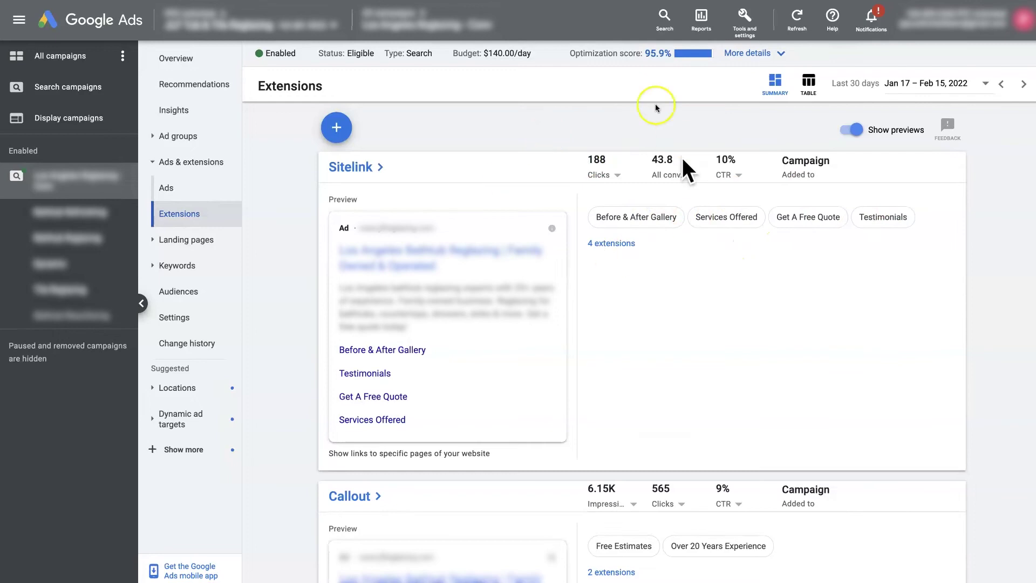
pyautogui.click(663, 160)
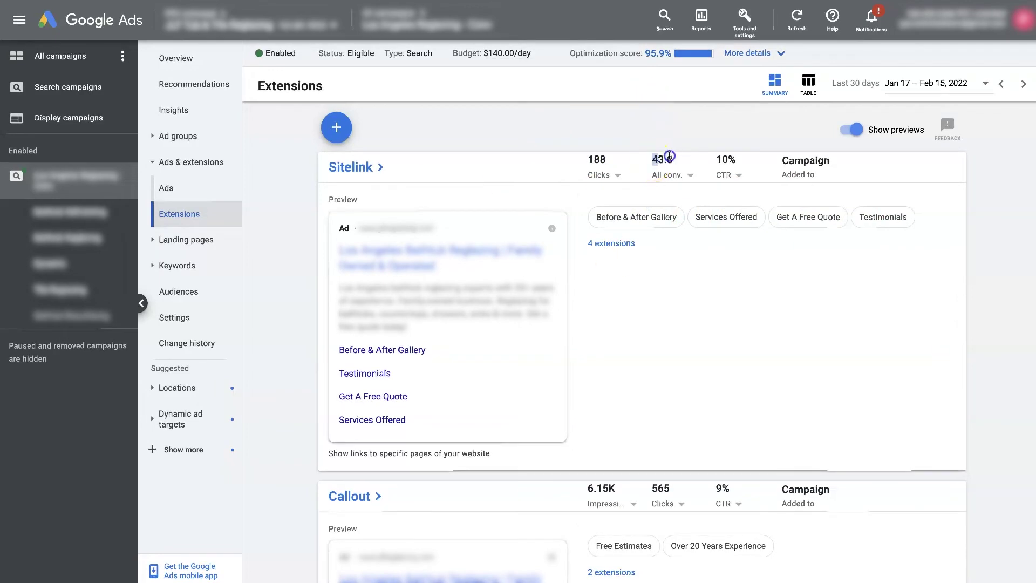
pyautogui.click(665, 120)
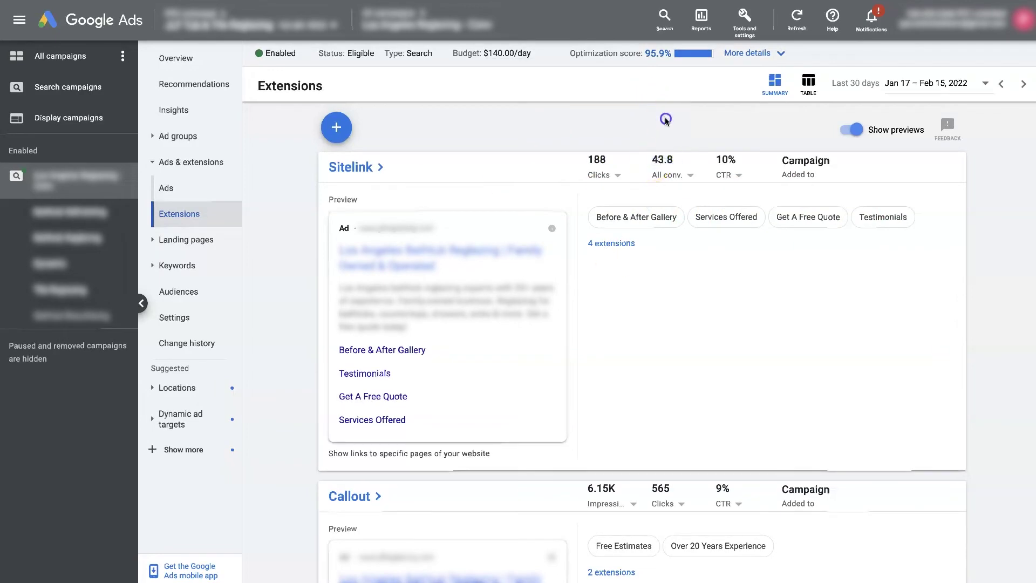
# - Replace the CTR stat with All conv. rate, showing 23%
pyautogui.click(731, 174)
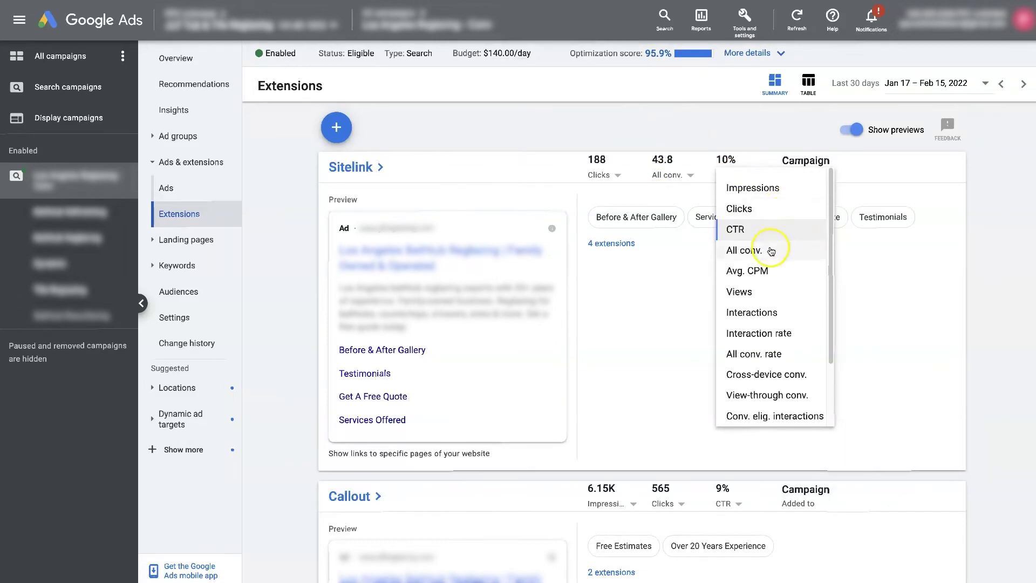
pyautogui.click(773, 356)
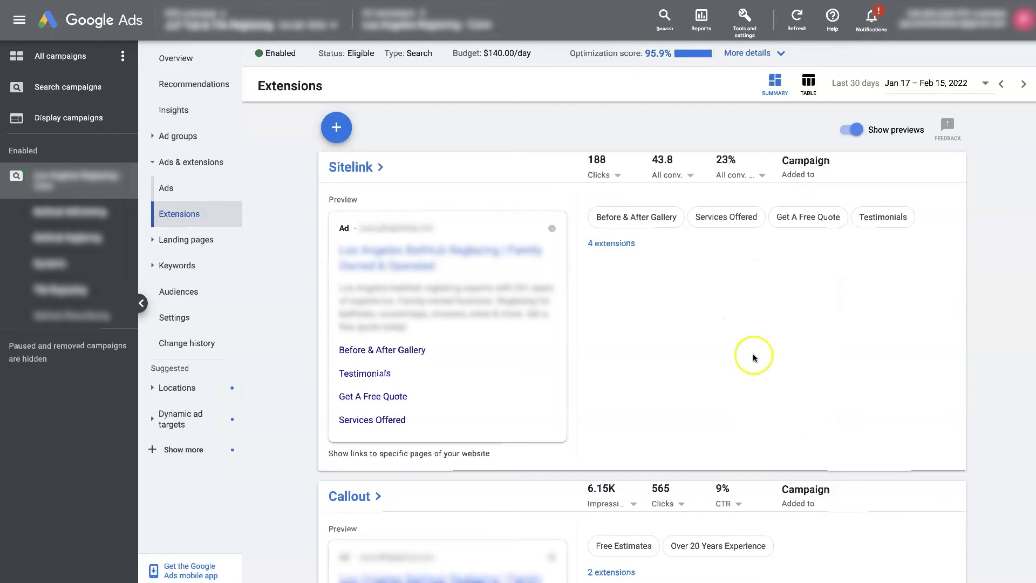
pyautogui.click(723, 156)
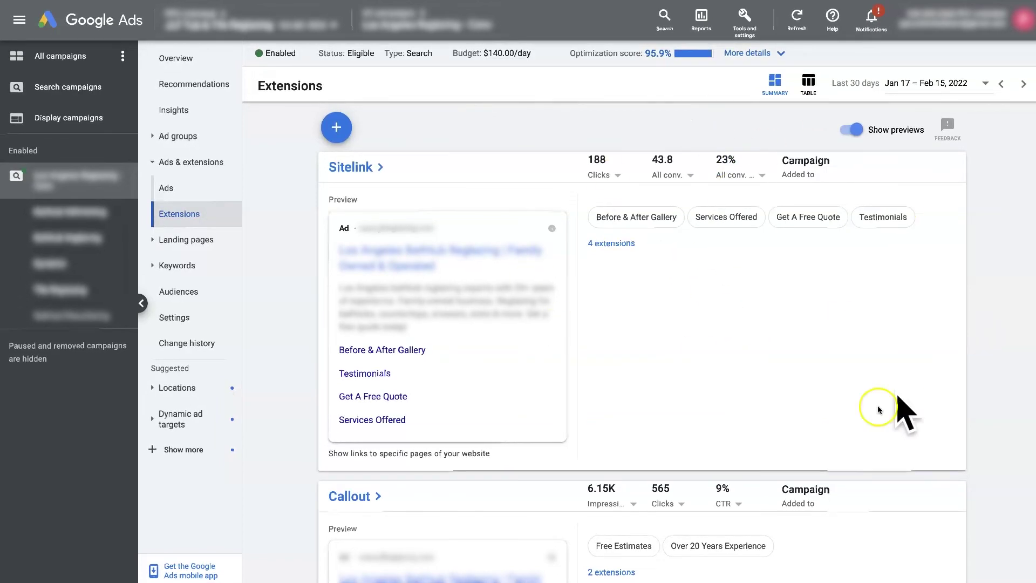
# - Switch over to the Missoula SEO Geek 'Paid Ads' service page
pyautogui.click(727, 315)
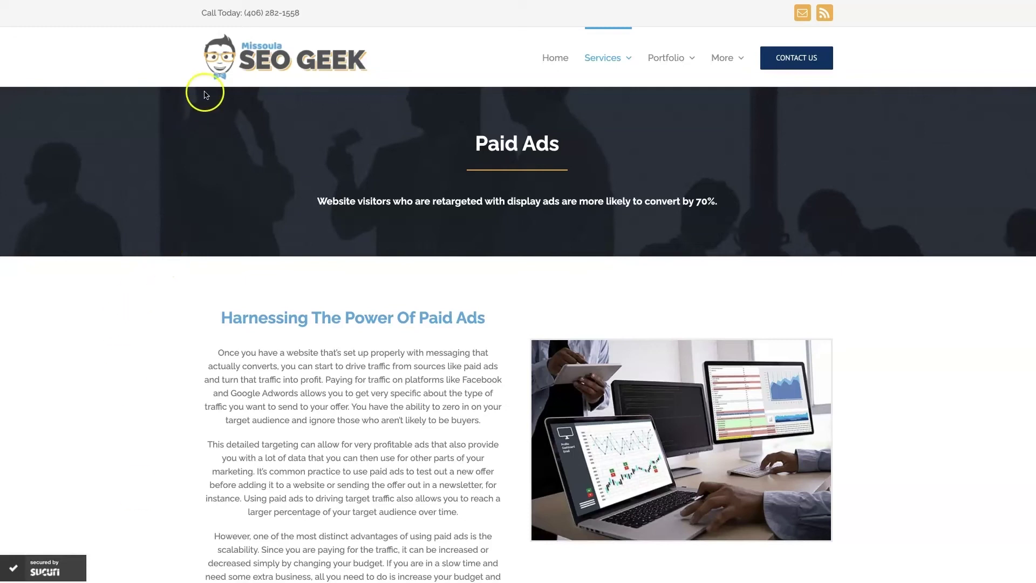
pyautogui.click(937, 364)
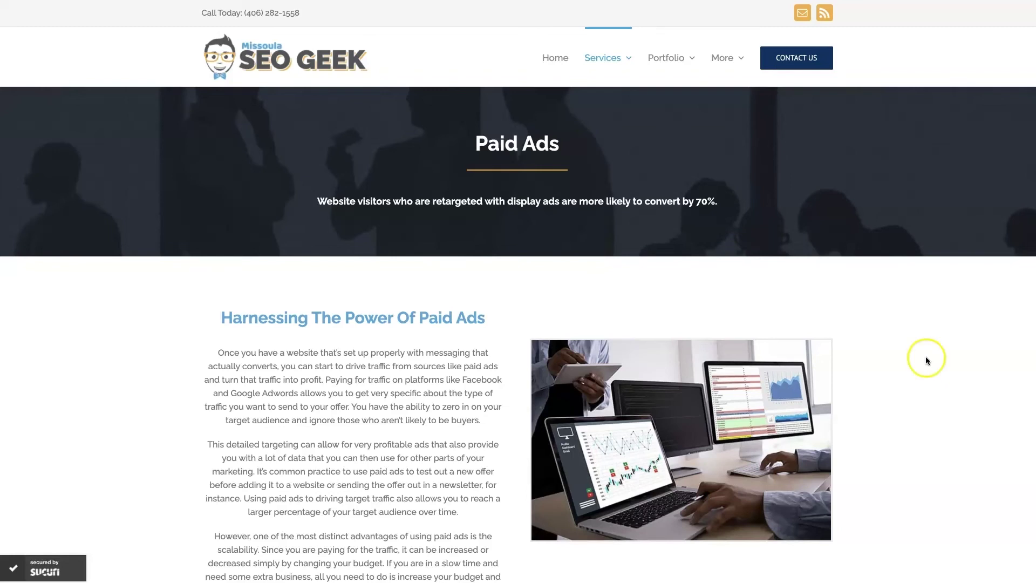
pyautogui.scroll(-15, 917, 399)
pyautogui.scroll(-2, 917, 403)
pyautogui.scroll(1, 918, 402)
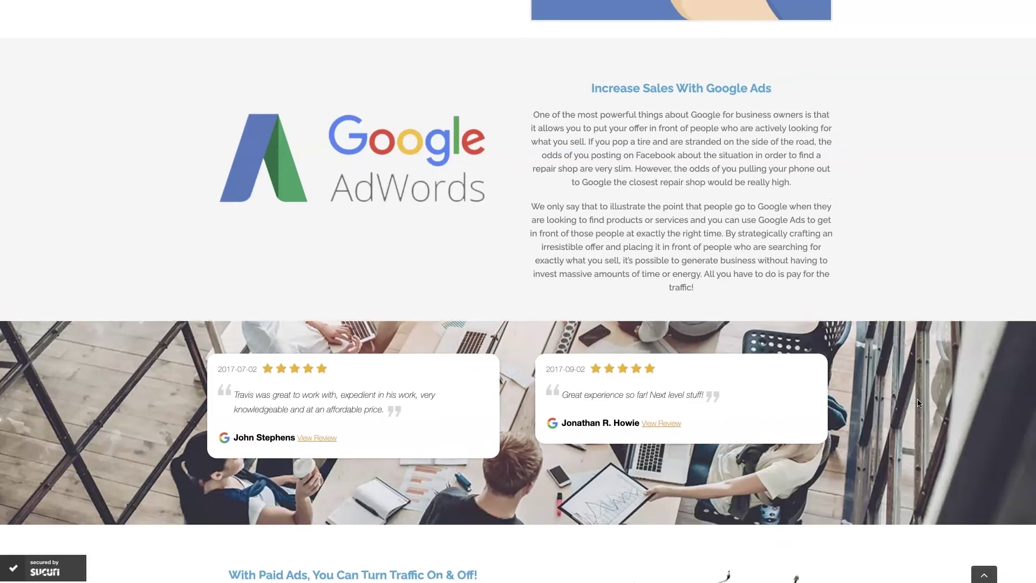
pyautogui.click(810, 352)
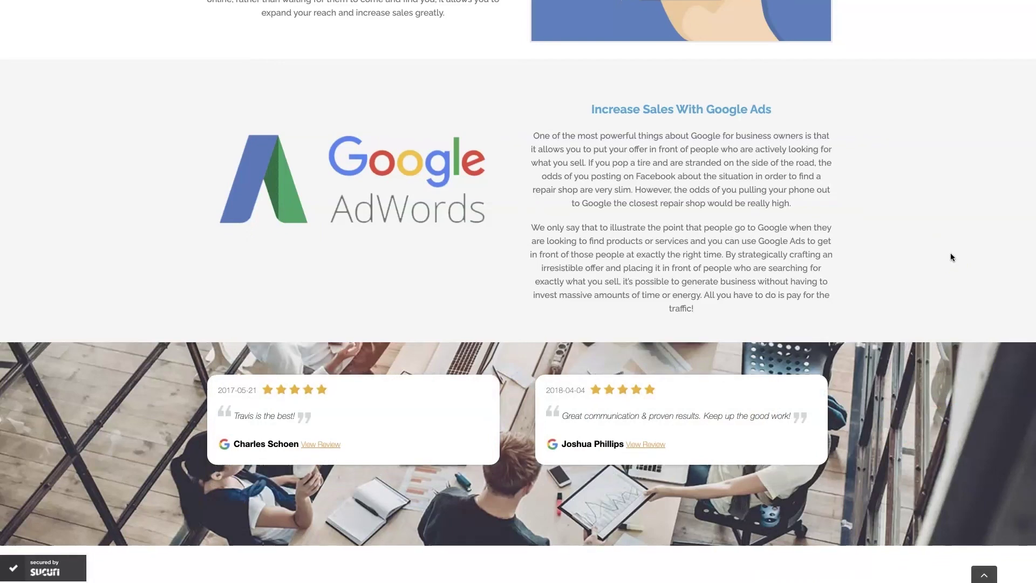
pyautogui.press('Home')
pyautogui.click(260, 13)
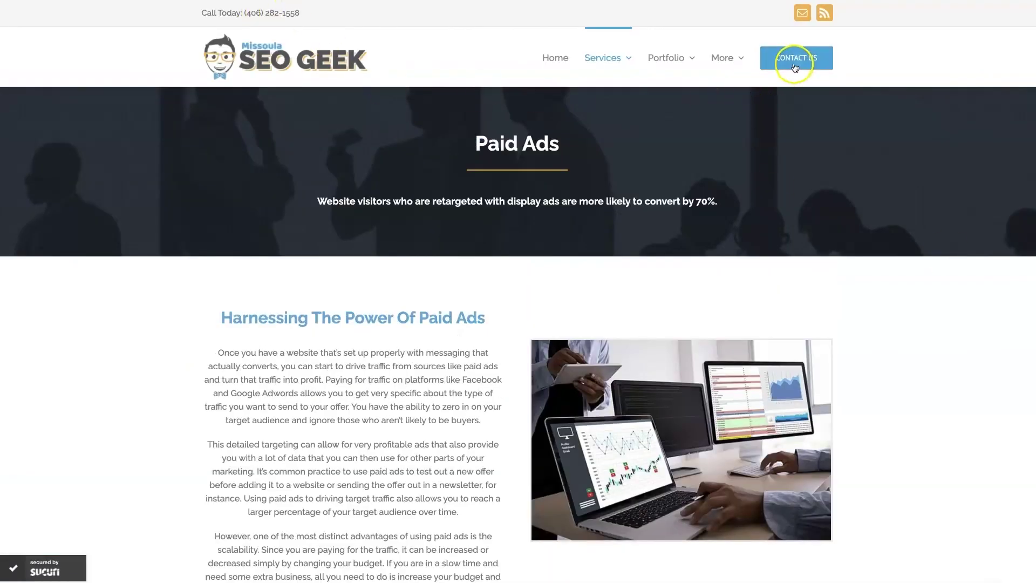